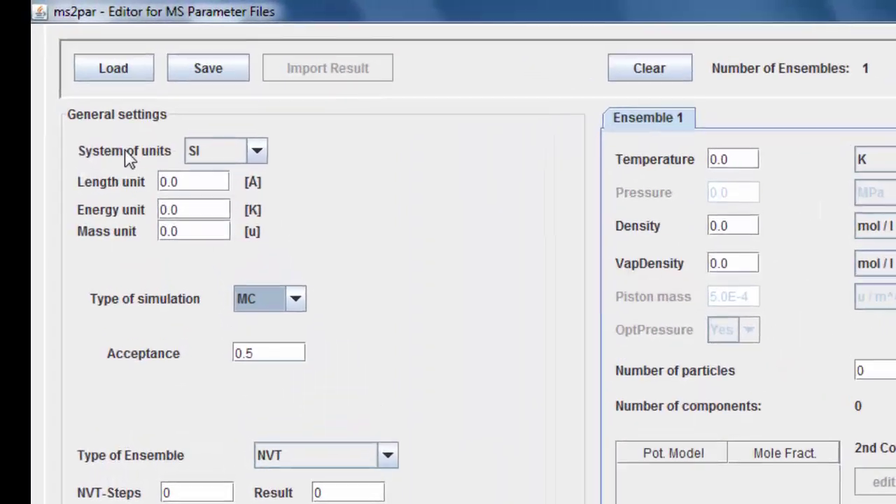
Use the SI system of units with length unit 3.5 Å, energy unit 100 K and mass unit 40 u.
{"action": "left_click", "coordinate": [246, 174]}
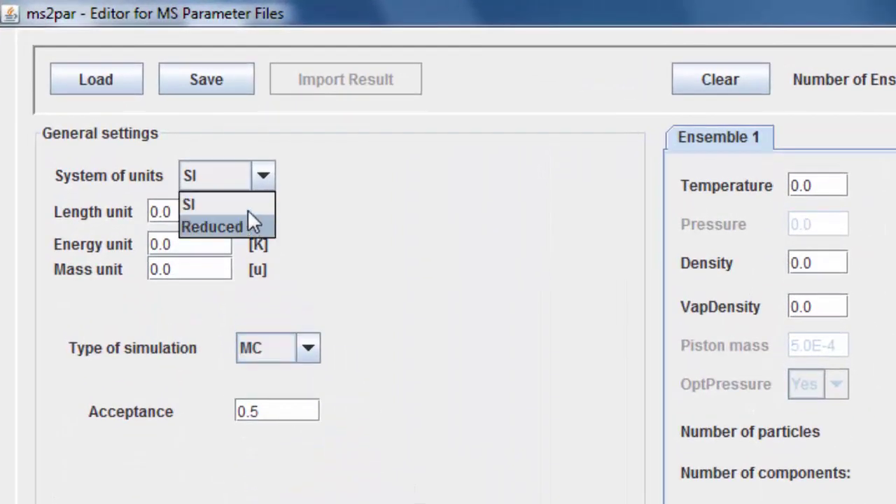
{"action": "left_click", "coordinate": [249, 208]}
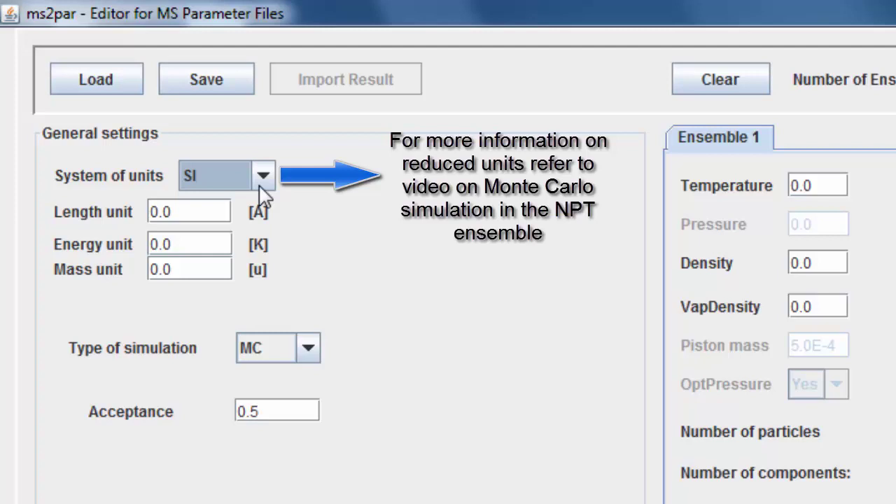
{"action": "left_click", "coordinate": [178, 211]}
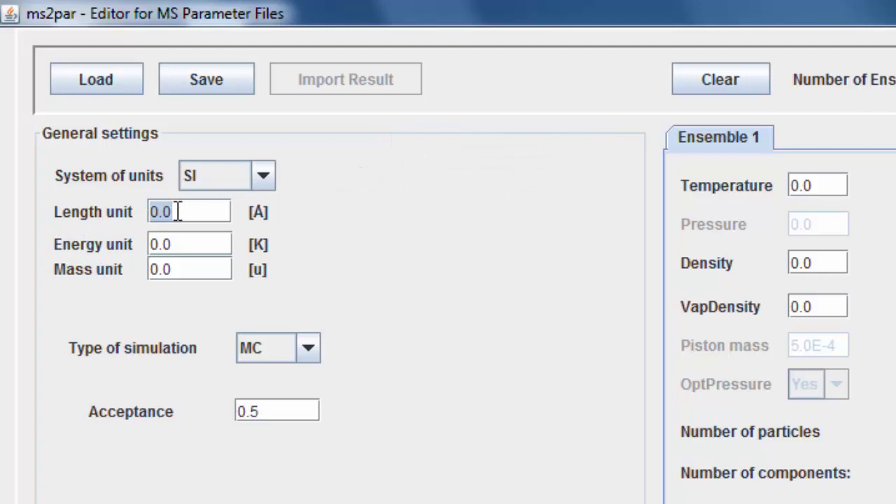
{"action": "type", "text": "3.5"}
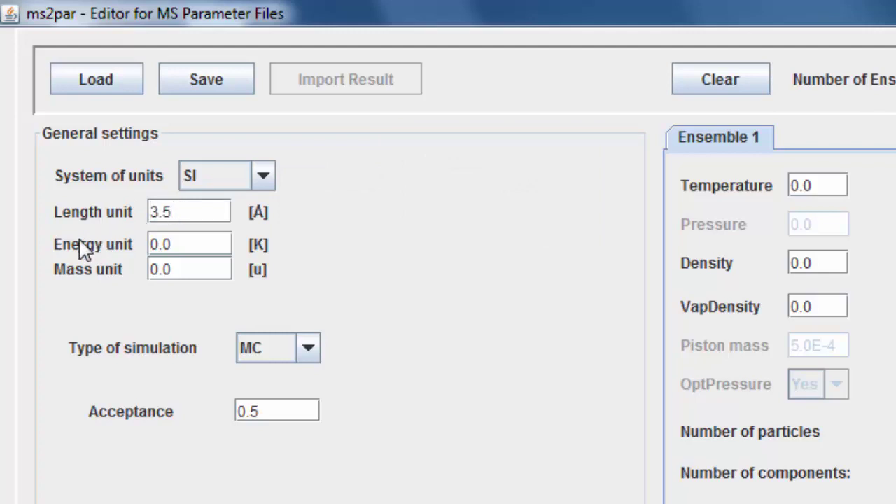
{"action": "left_click", "coordinate": [202, 249]}
{"action": "type", "text": "100"}
{"action": "left_click", "coordinate": [190, 269]}
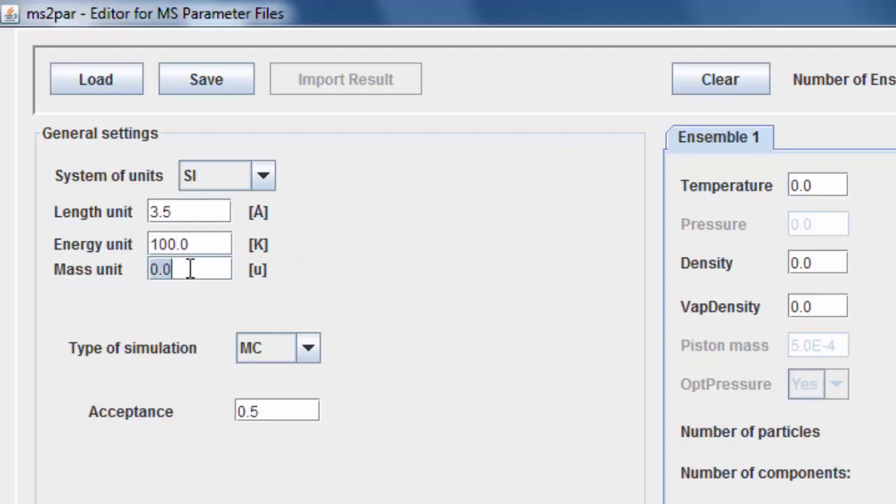
{"action": "type", "text": "40"}
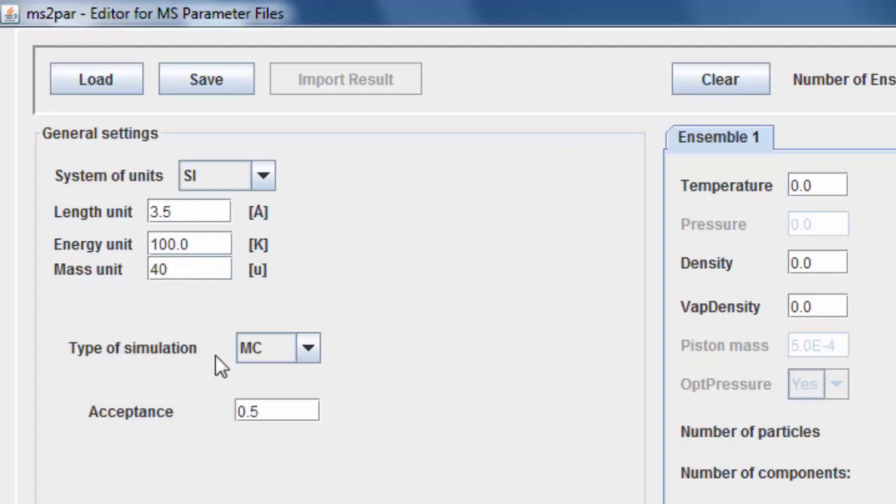
Set the type of simulation to MD with the Gear integrator.
{"action": "left_click", "coordinate": [307, 348]}
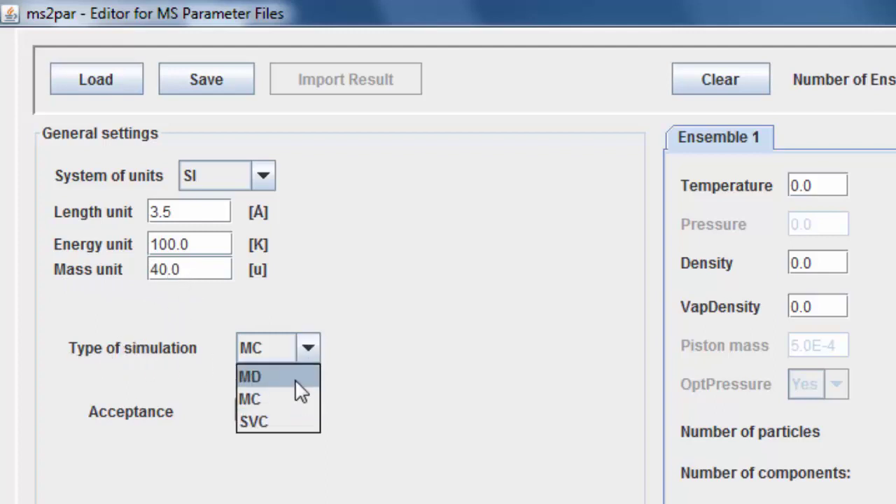
{"action": "left_click", "coordinate": [299, 390]}
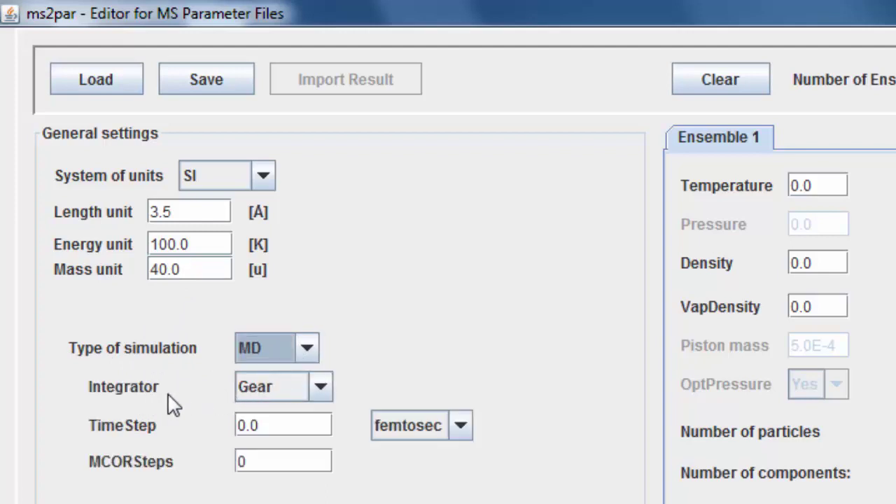
{"action": "left_click", "coordinate": [320, 389]}
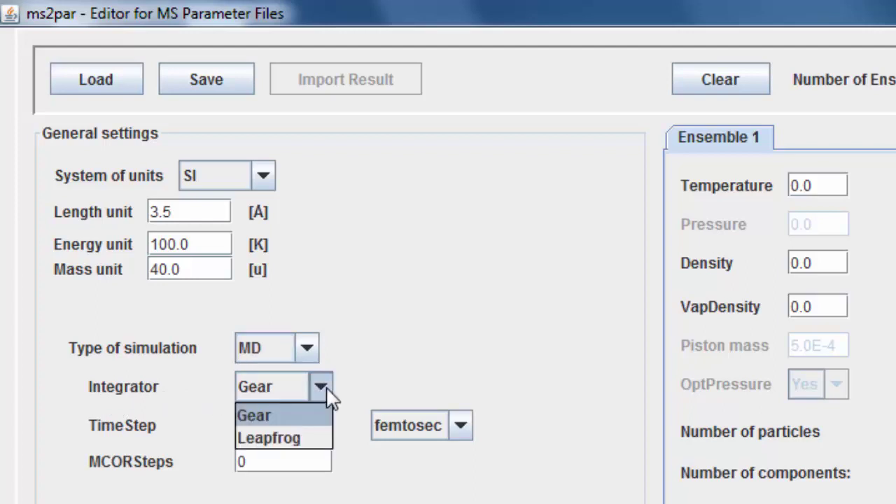
{"action": "left_click", "coordinate": [290, 415]}
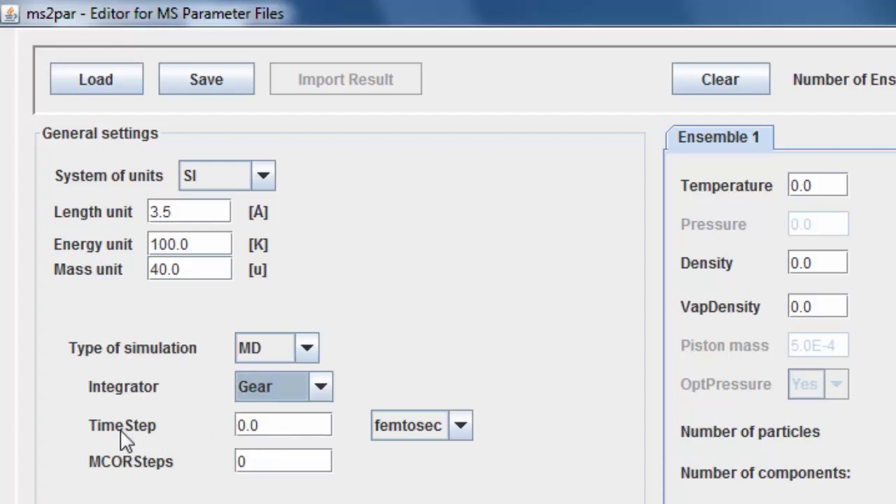
Set the integrator's TimeStep to 1.5 femtosec and MCORSteps to 100.
{"action": "double_click", "coordinate": [276, 425]}
{"action": "type", "text": "1.5"}
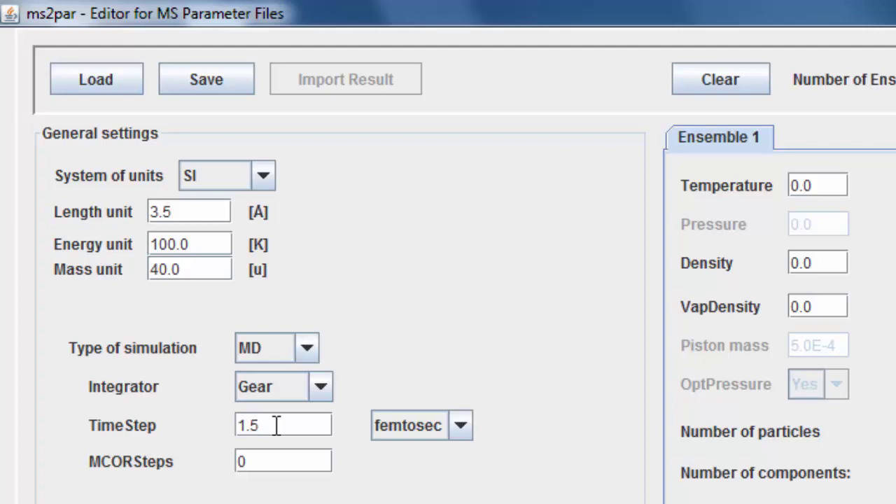
{"action": "left_click", "coordinate": [465, 426]}
{"action": "left_click", "coordinate": [427, 454]}
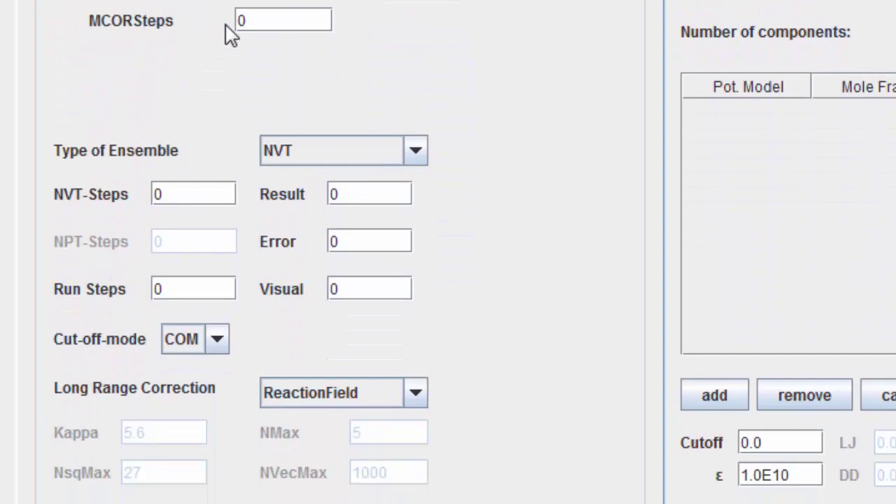
{"action": "double_click", "coordinate": [288, 23]}
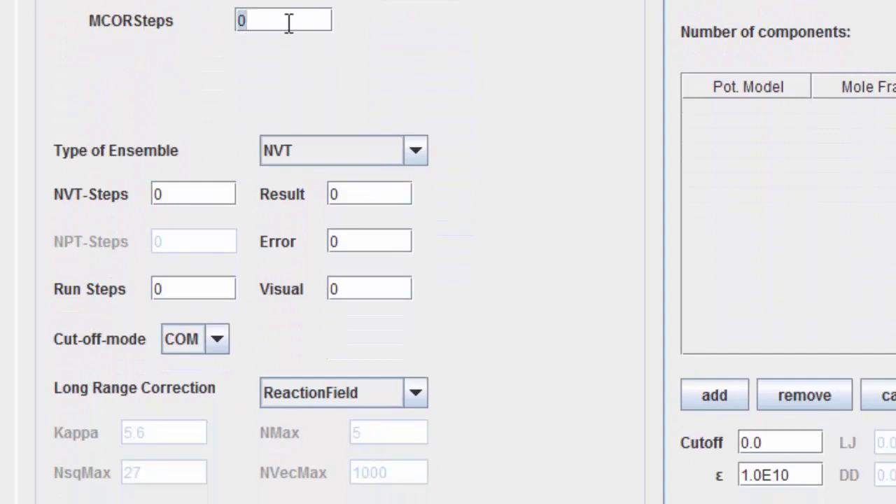
{"action": "type", "text": "100"}
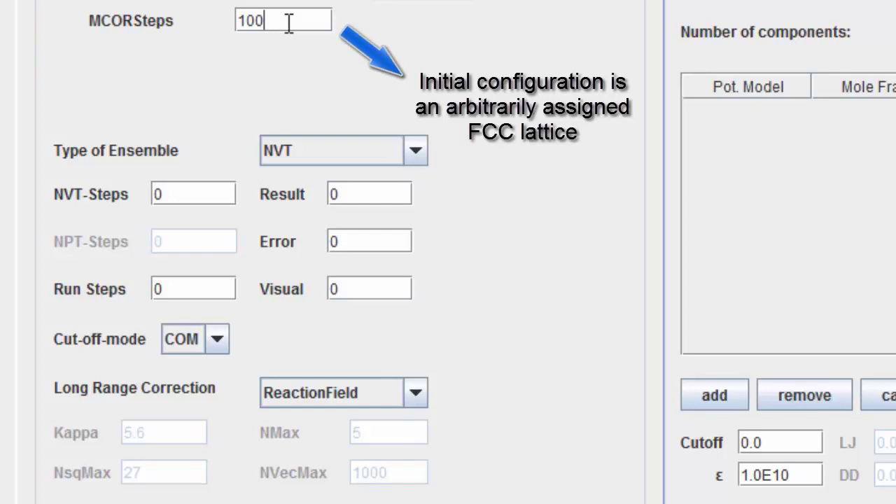
{"action": "double_click", "coordinate": [289, 23]}
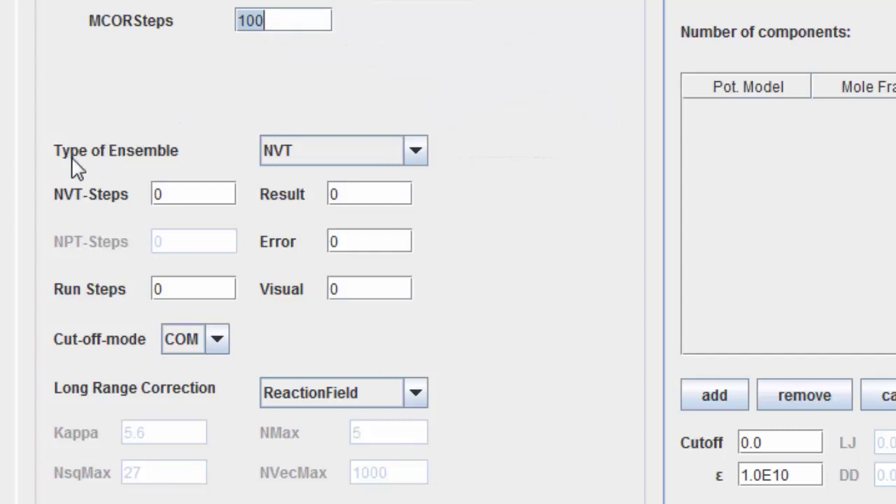
Choose the NPT ensemble and set 25000 NVT-Steps, 50000 NPT-Steps and 1000000 Run Steps.
{"action": "left_click", "coordinate": [406, 155]}
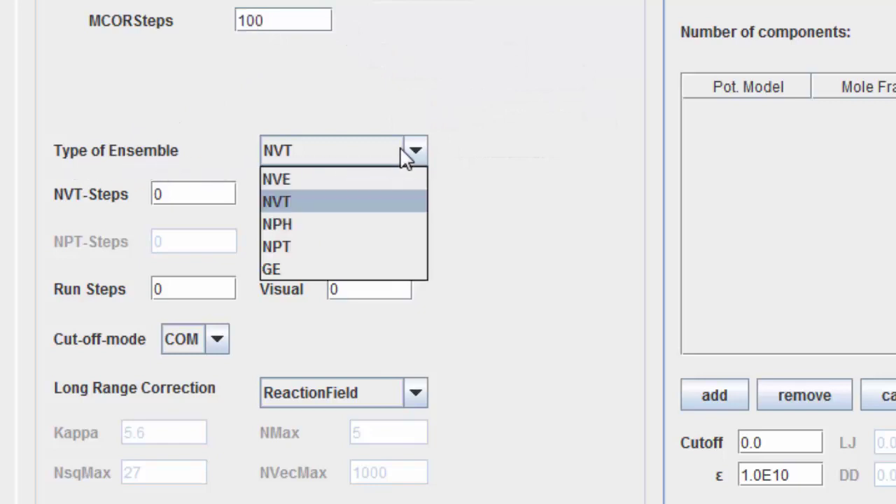
{"action": "left_click", "coordinate": [399, 245]}
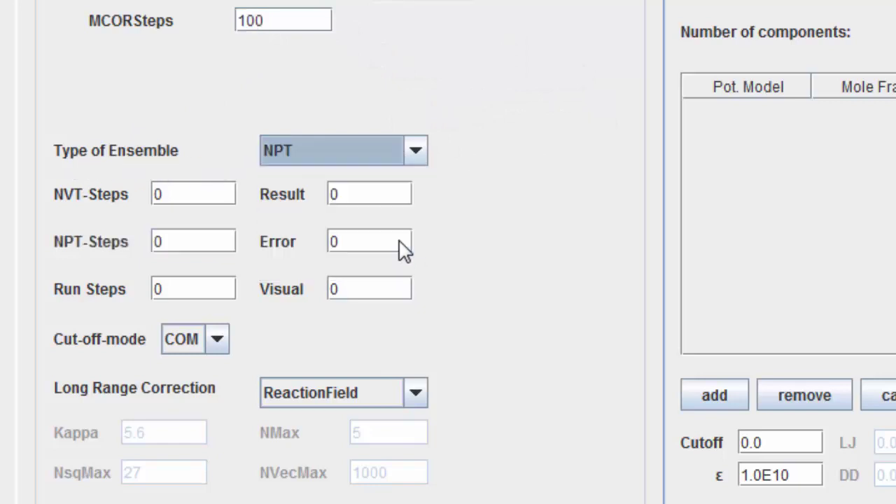
{"action": "left_click", "coordinate": [200, 196]}
{"action": "type", "text": "25000"}
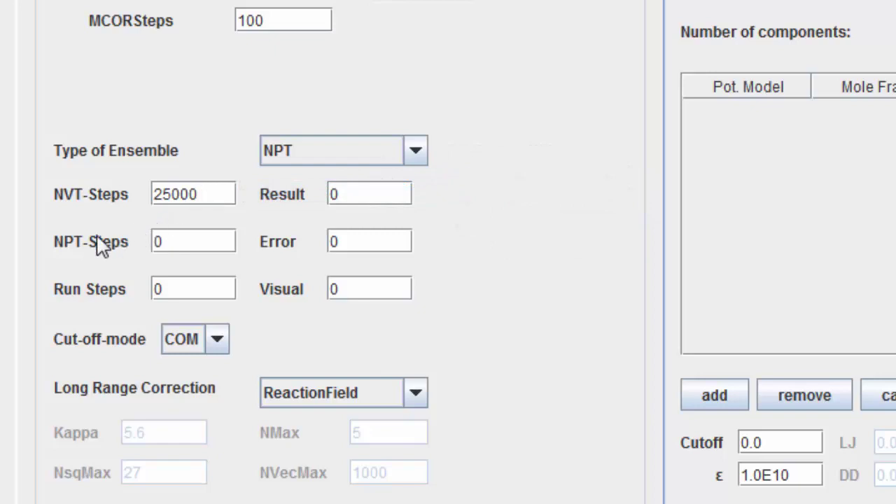
{"action": "double_click", "coordinate": [197, 249]}
{"action": "type", "text": "50000"}
{"action": "double_click", "coordinate": [190, 292]}
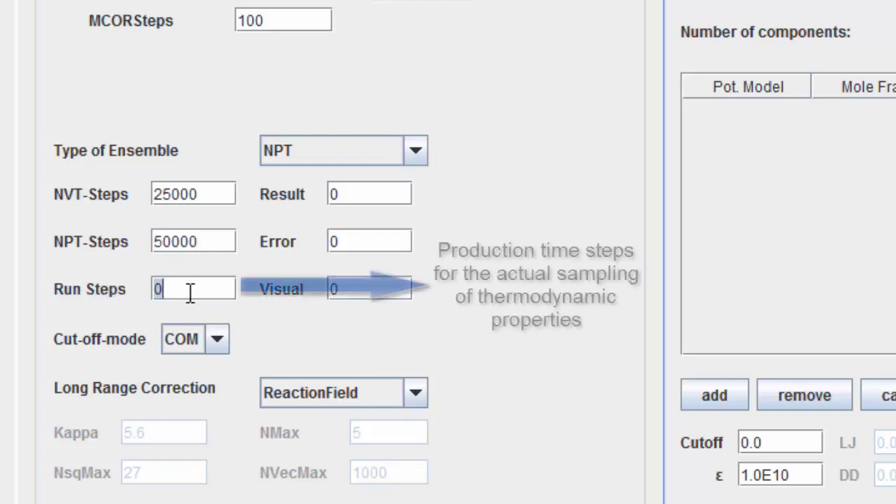
{"action": "type", "text": "1000000"}
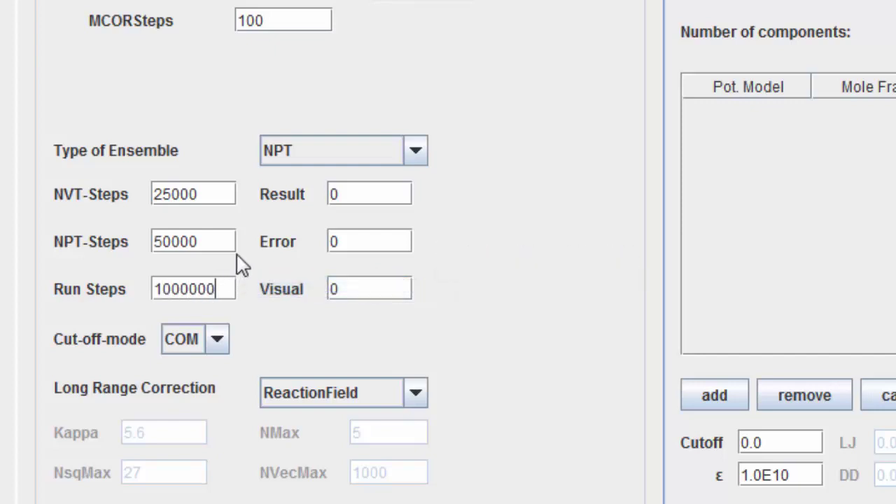
Set the output frequencies to 1000 for Result, 5000 for Error and 100 for Visual.
{"action": "left_click", "coordinate": [358, 194]}
{"action": "type", "text": "1000"}
{"action": "double_click", "coordinate": [359, 248]}
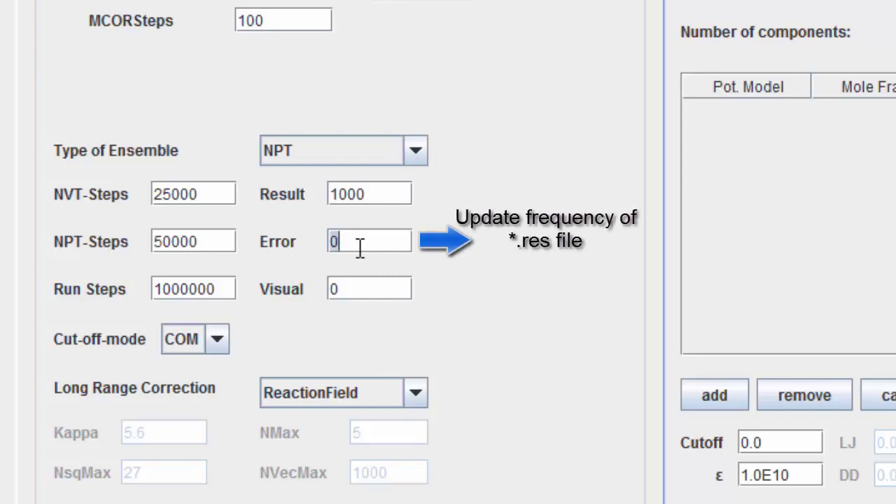
{"action": "type", "text": "5000"}
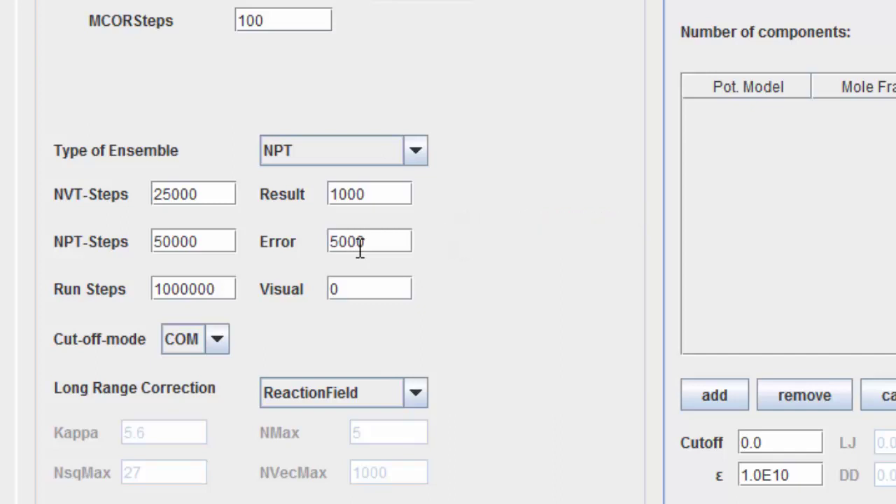
{"action": "double_click", "coordinate": [348, 289]}
{"action": "type", "text": "100"}
Select COM as the cut-off mode and ReactionField as the long range correction.
{"action": "left_click", "coordinate": [214, 346]}
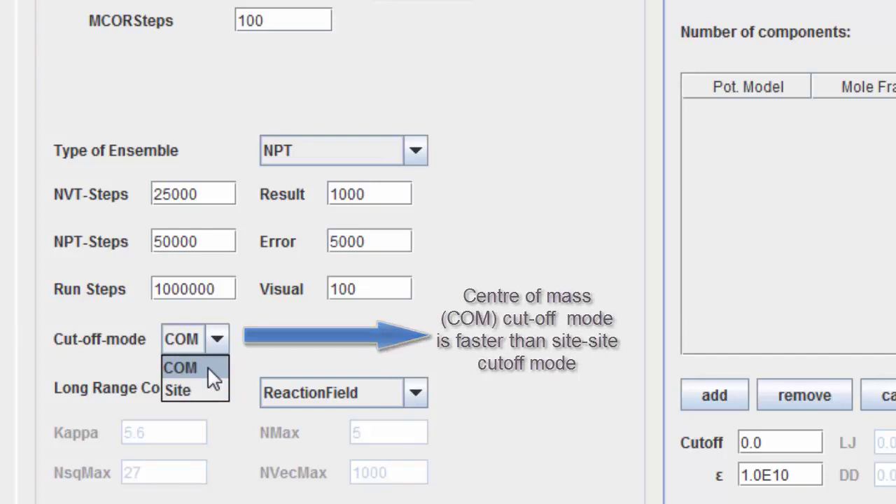
{"action": "left_click", "coordinate": [207, 366]}
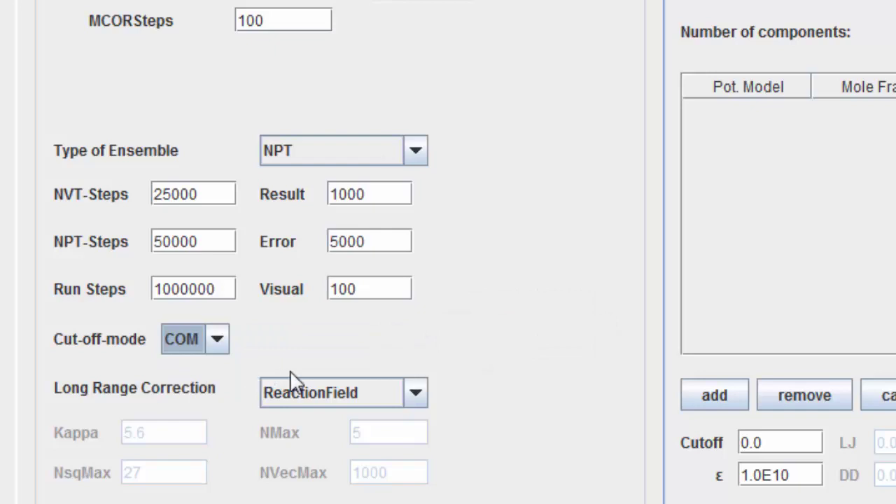
{"action": "left_click", "coordinate": [416, 397]}
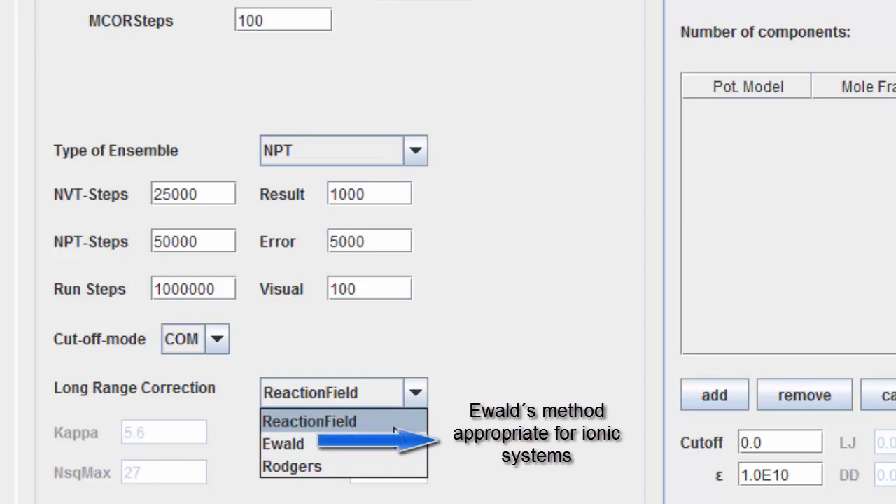
{"action": "left_click", "coordinate": [401, 406]}
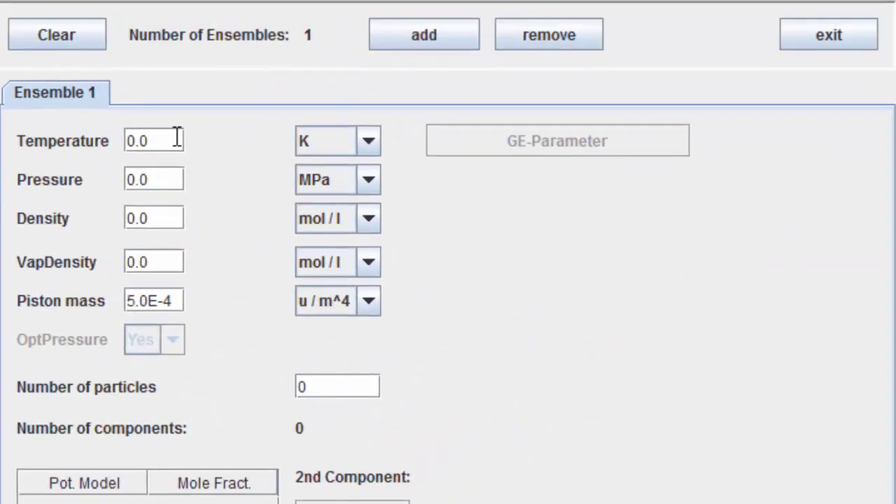
Set Ensemble 1's temperature to 400 K, pressure to 9.0 MPa and density to 12.0 mol/l.
{"action": "triple_click", "coordinate": [177, 138]}
{"action": "type", "text": "400"}
{"action": "triple_click", "coordinate": [161, 180]}
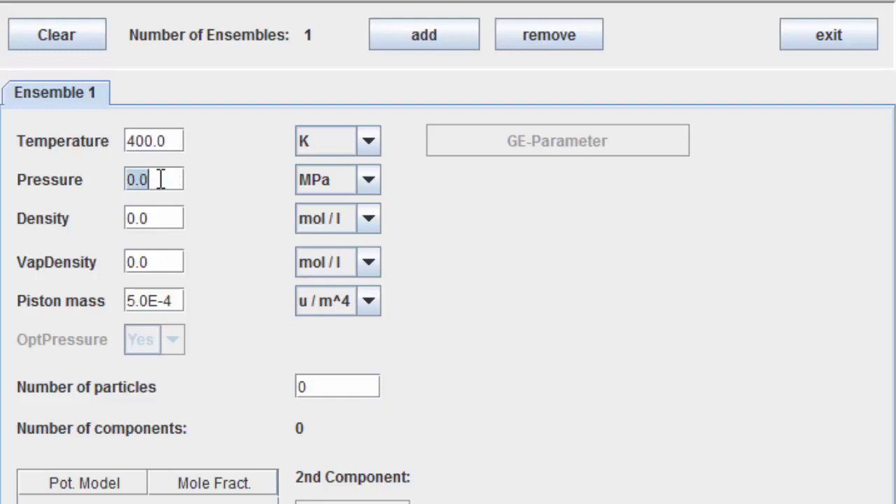
{"action": "type", "text": "9.0"}
{"action": "triple_click", "coordinate": [159, 218]}
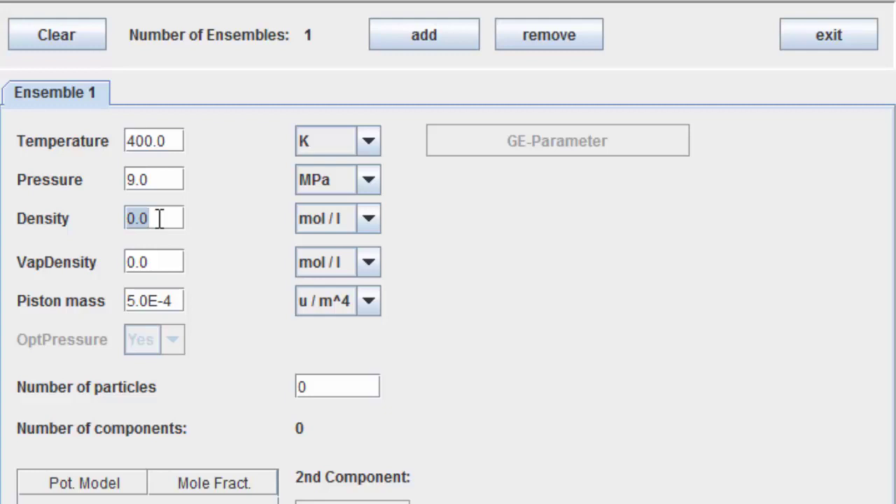
{"action": "type", "text": "12"}
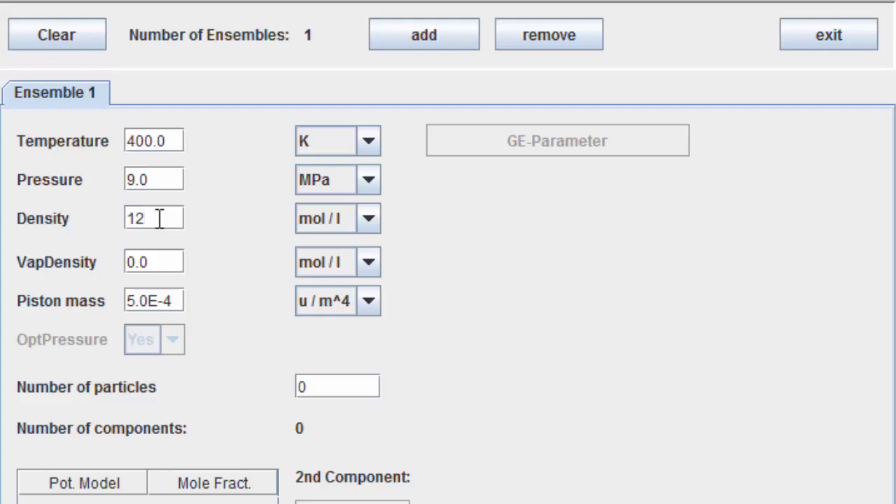
{"action": "type", "text": ".0"}
Keep the default piston mass for Ensemble 1 and set the number of particles to 864.
{"action": "left_click", "coordinate": [180, 302]}
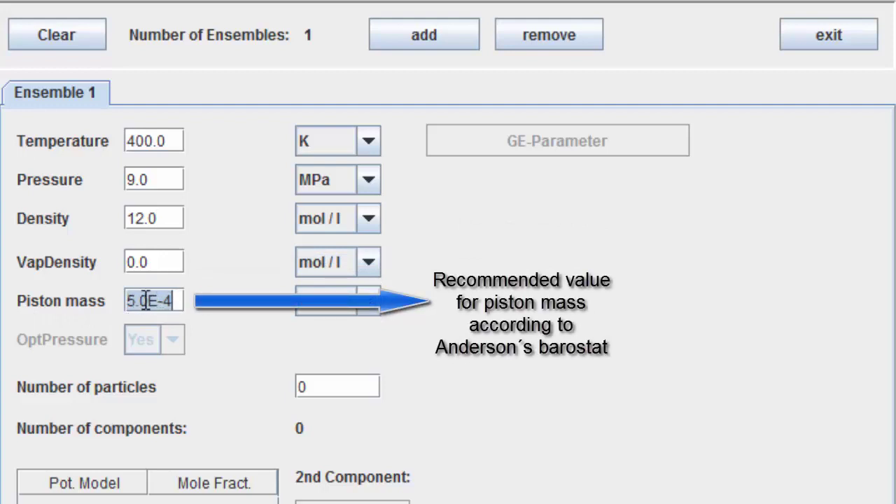
{"action": "left_click", "coordinate": [180, 301]}
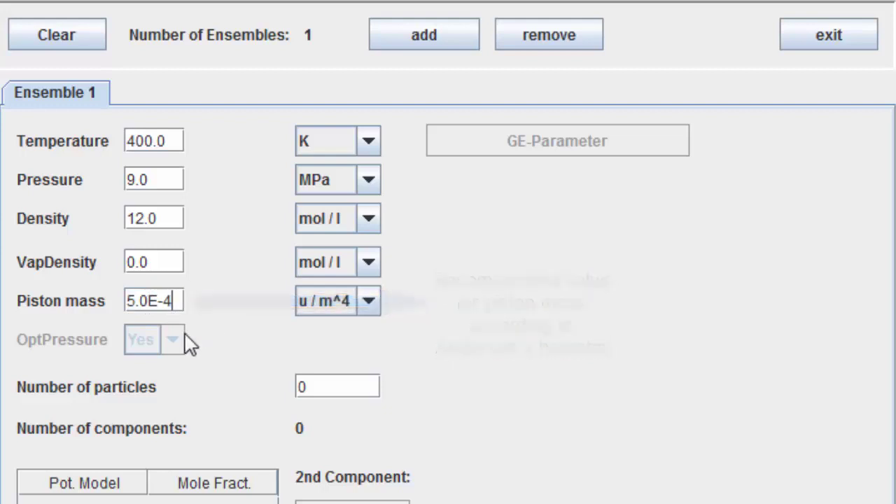
{"action": "double_click", "coordinate": [328, 387]}
{"action": "type", "text": "864"}
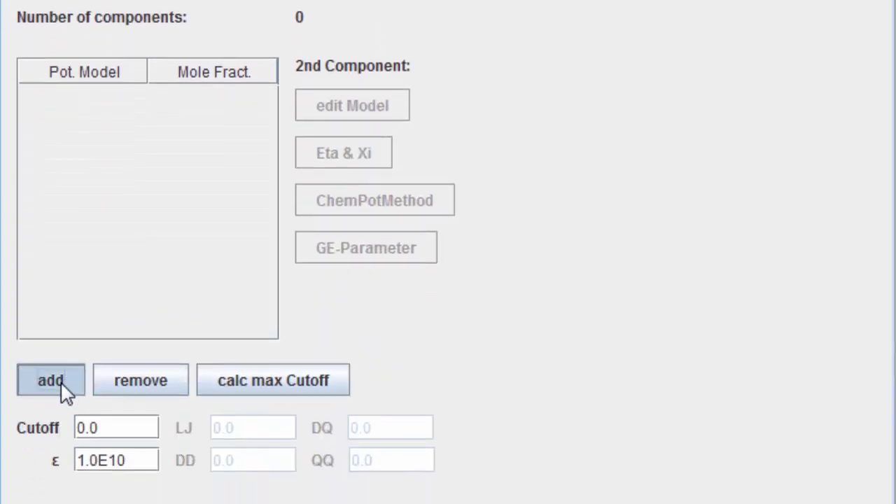
Add the O2.pm potential model from the MD_NPT folder as a component with a mole fraction of 0.08.
{"action": "left_click", "coordinate": [50, 380]}
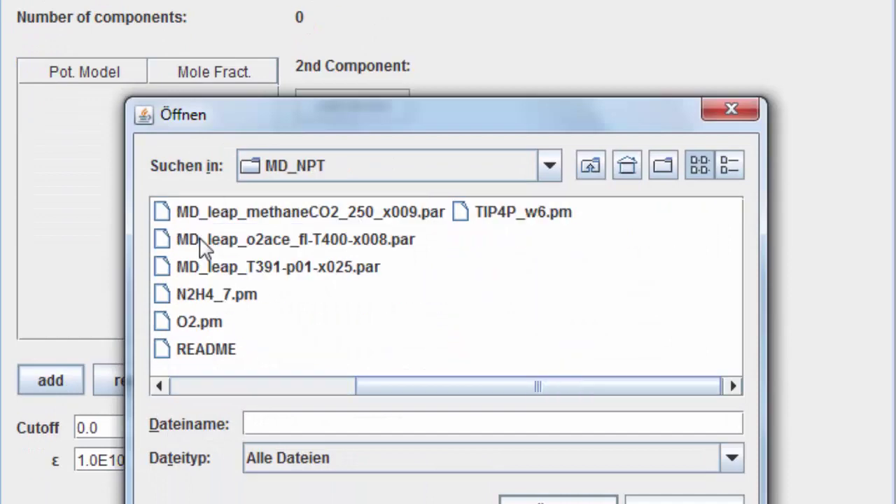
{"action": "left_click", "coordinate": [197, 324]}
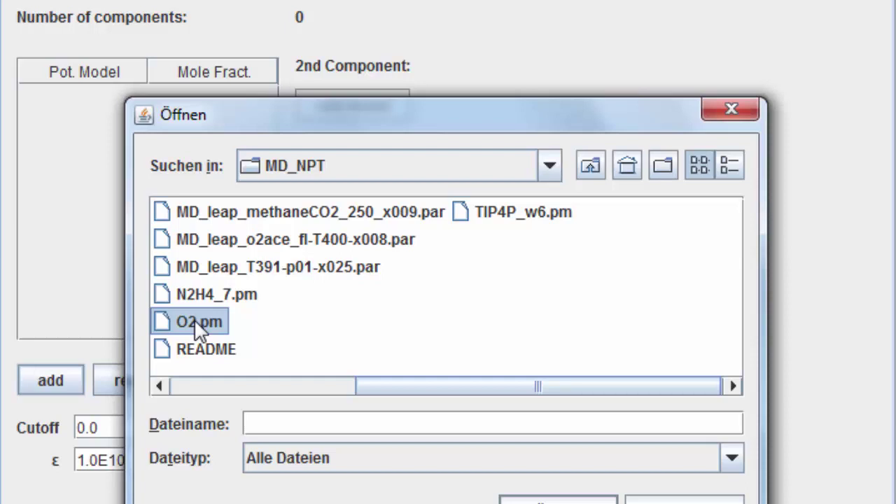
{"action": "double_click", "coordinate": [195, 321]}
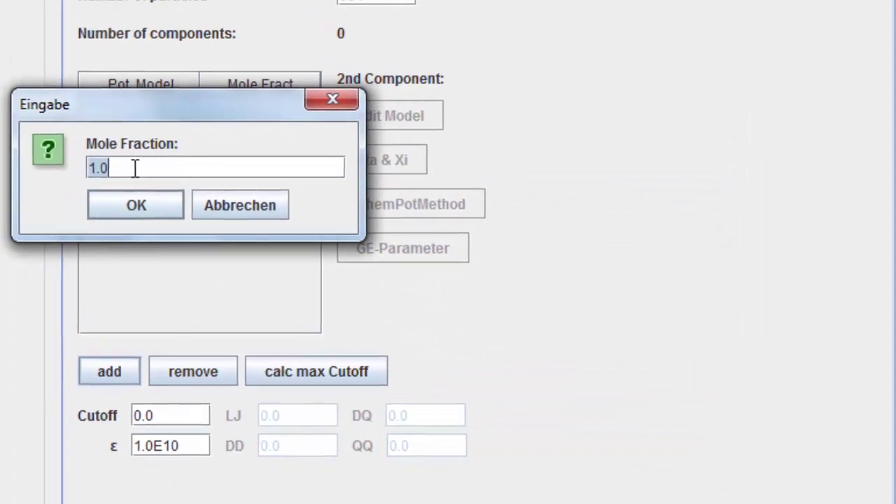
{"action": "type", "text": "0.08"}
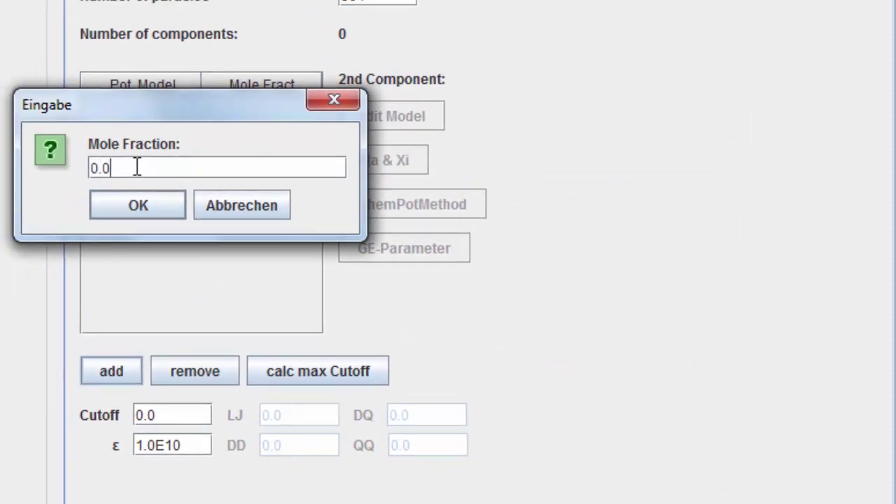
{"action": "left_click", "coordinate": [138, 205]}
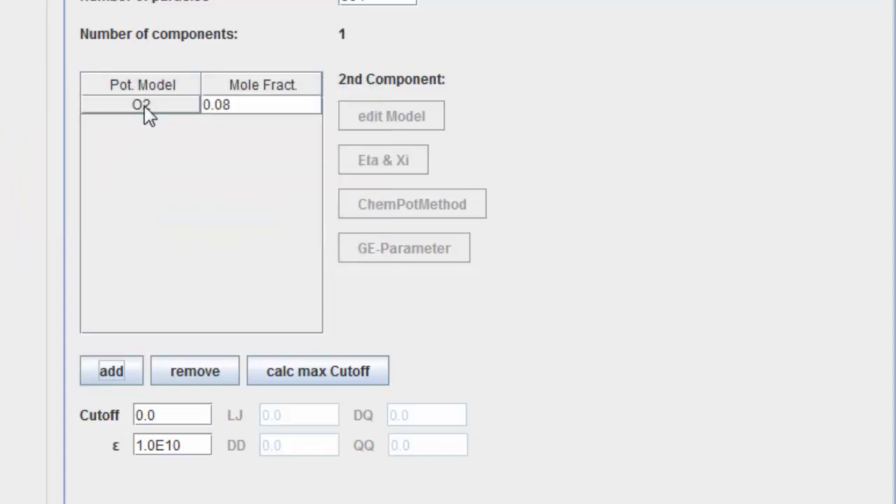
Add the aceton potential model as the second component with a mole fraction of 0.92.
{"action": "left_click", "coordinate": [130, 371]}
{"action": "left_click", "coordinate": [120, 370]}
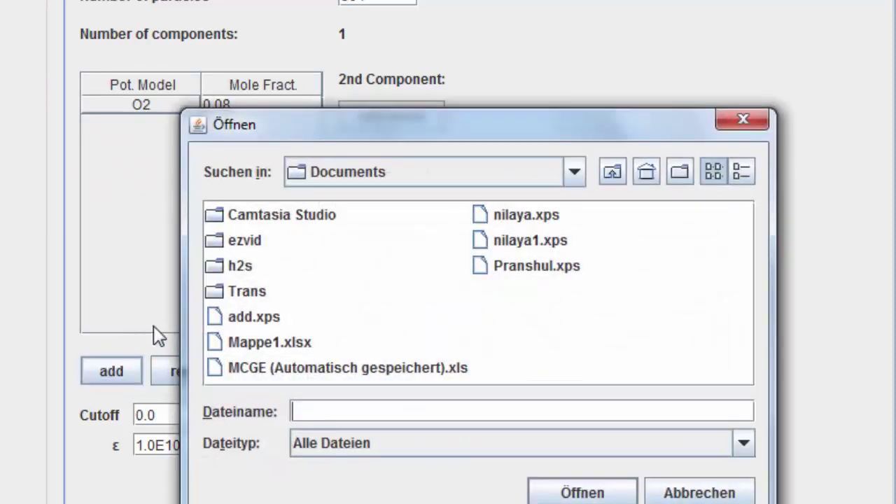
{"action": "double_click", "coordinate": [213, 216]}
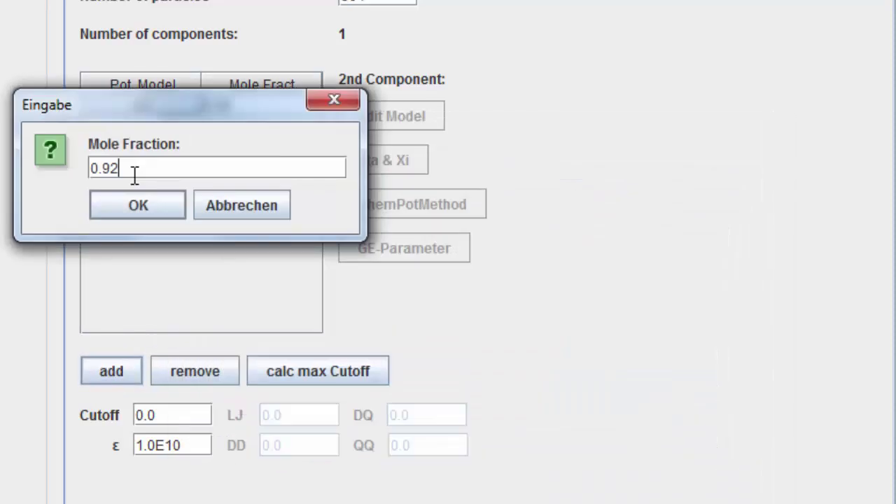
{"action": "left_click", "coordinate": [134, 204]}
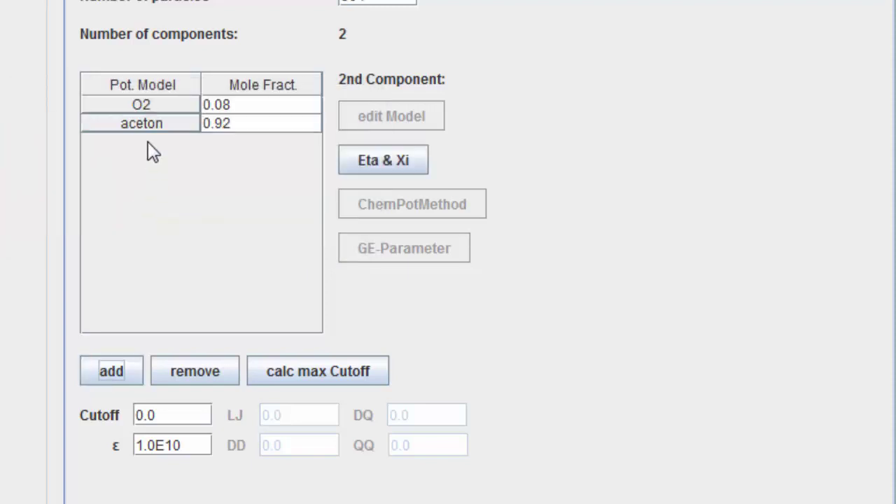
Set O2's chemical potential method to Widom with nTest 3456 and save it.
{"action": "left_click", "coordinate": [154, 104]}
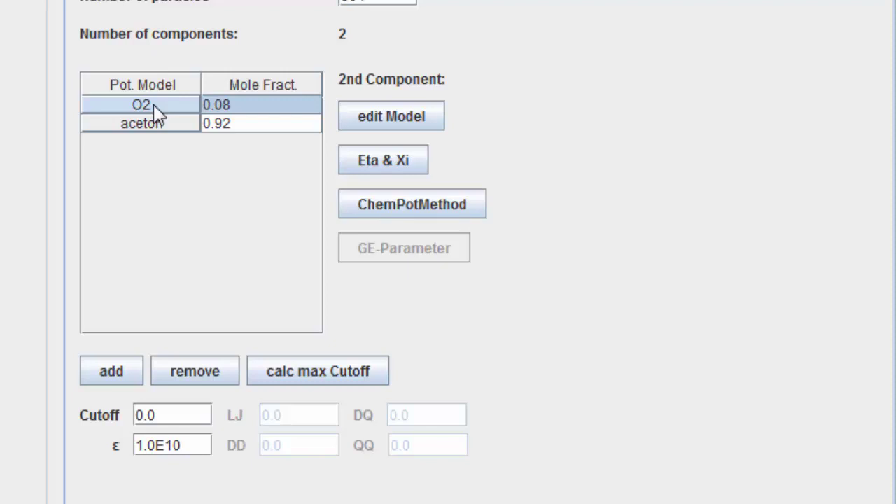
{"action": "left_click", "coordinate": [383, 205]}
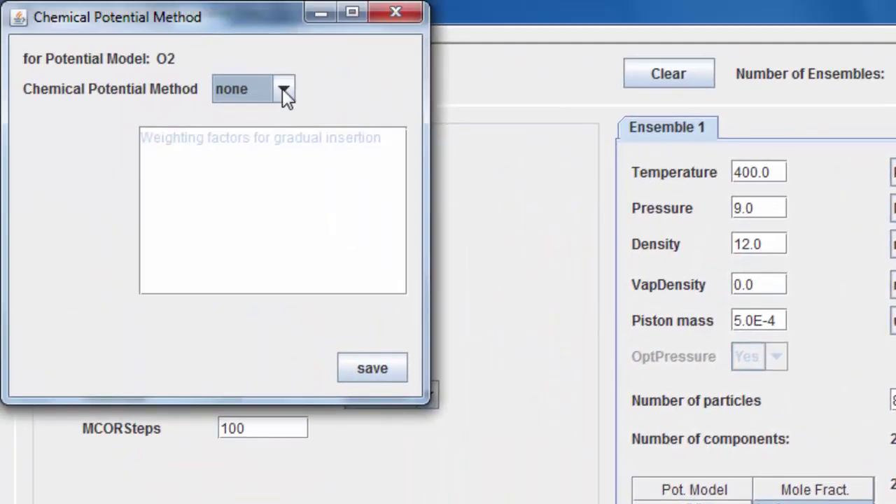
{"action": "left_click", "coordinate": [283, 90]}
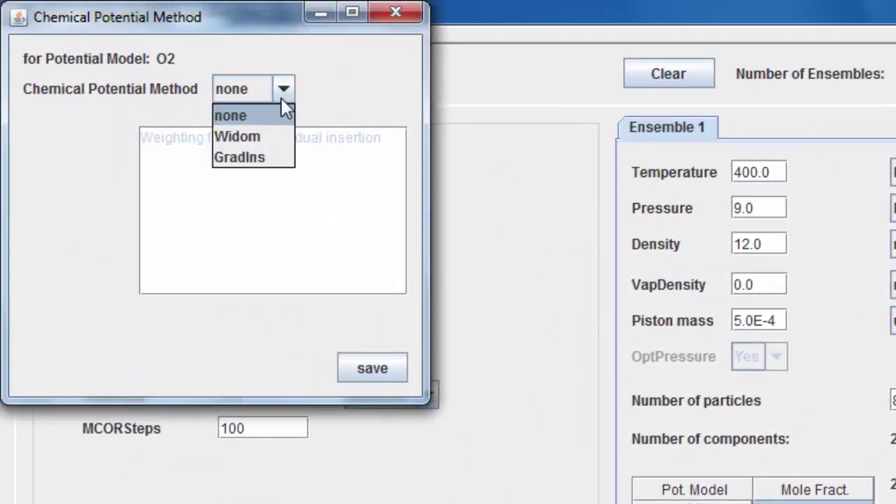
{"action": "left_click", "coordinate": [274, 140]}
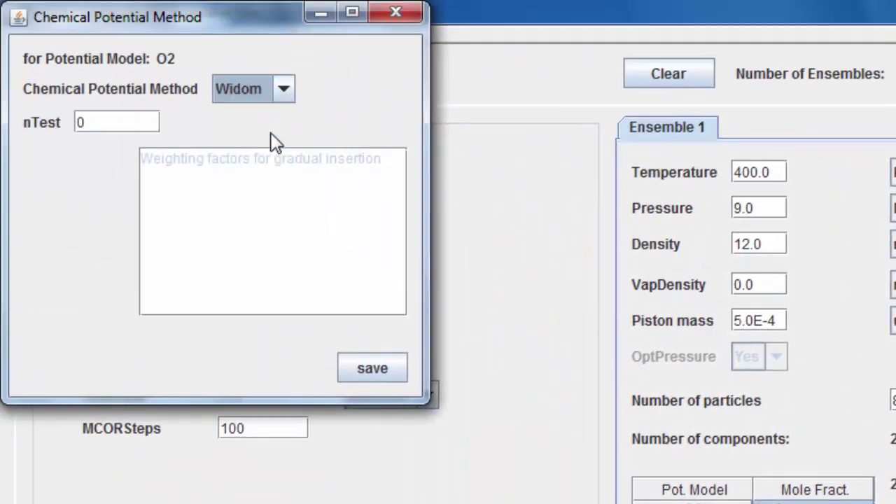
{"action": "left_click", "coordinate": [103, 122]}
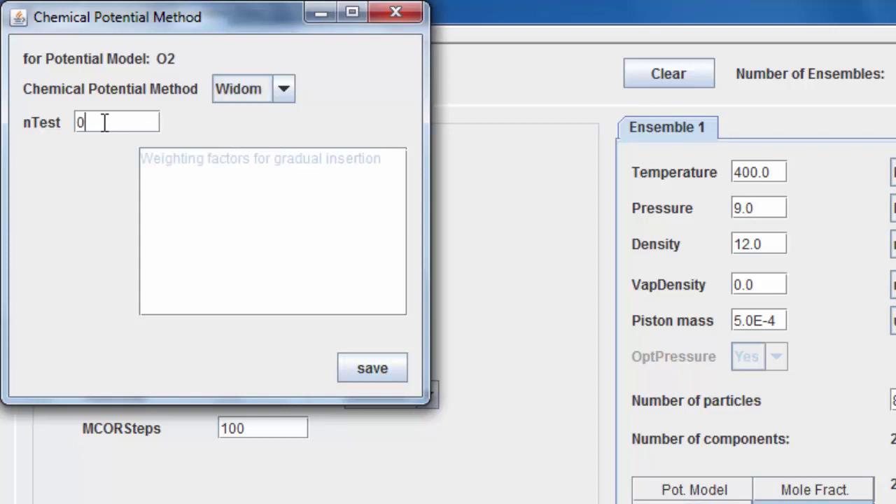
{"action": "key", "text": "BackSpace"}
{"action": "type", "text": "3456"}
{"action": "double_click", "coordinate": [135, 122]}
{"action": "left_click", "coordinate": [136, 123]}
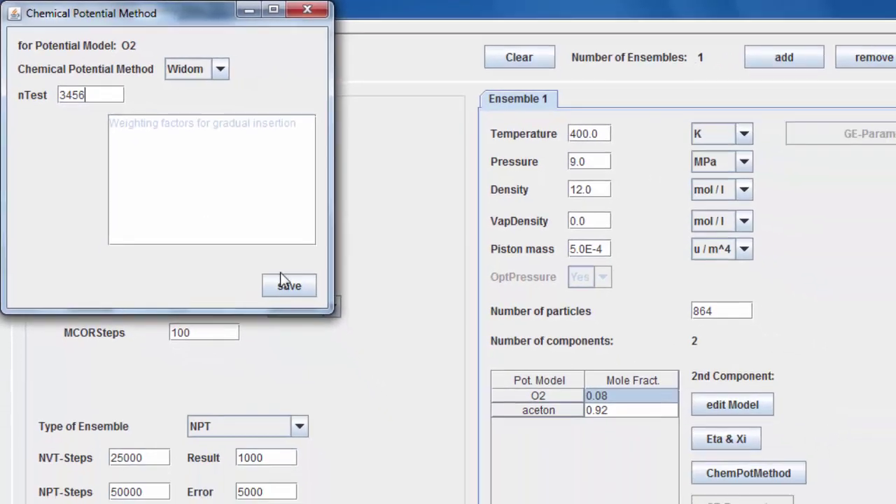
{"action": "left_click", "coordinate": [284, 281]}
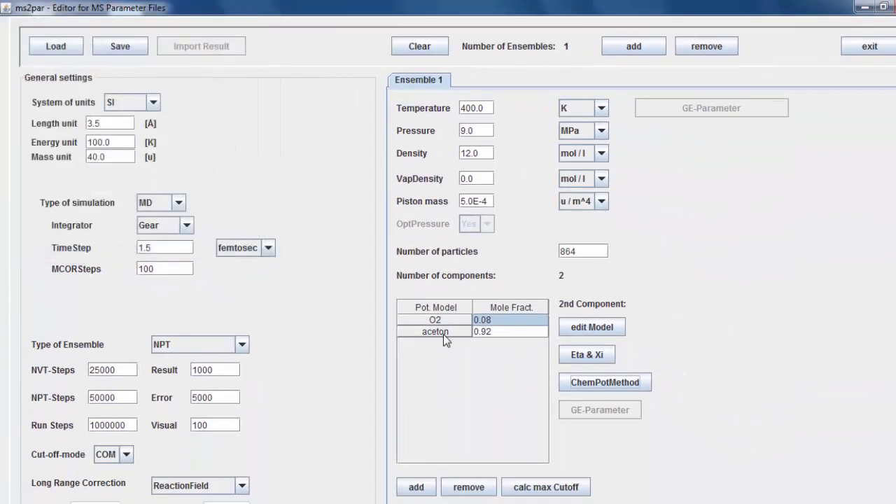
Set aceton's chemical potential method to Widom with nTest 3456 and save it.
{"action": "left_click", "coordinate": [538, 410]}
{"action": "left_click", "coordinate": [589, 382]}
{"action": "left_click", "coordinate": [171, 55]}
{"action": "left_click", "coordinate": [154, 80]}
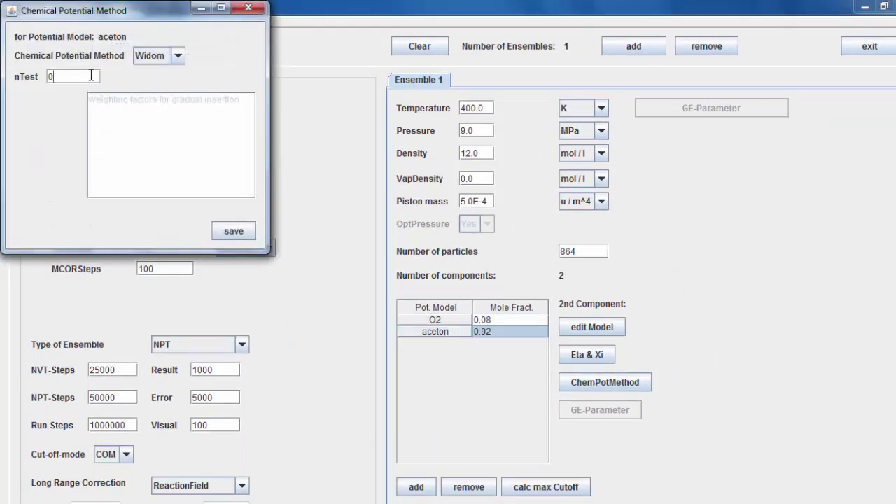
{"action": "left_click", "coordinate": [91, 75]}
{"action": "type", "text": "3456"}
{"action": "left_click", "coordinate": [241, 229]}
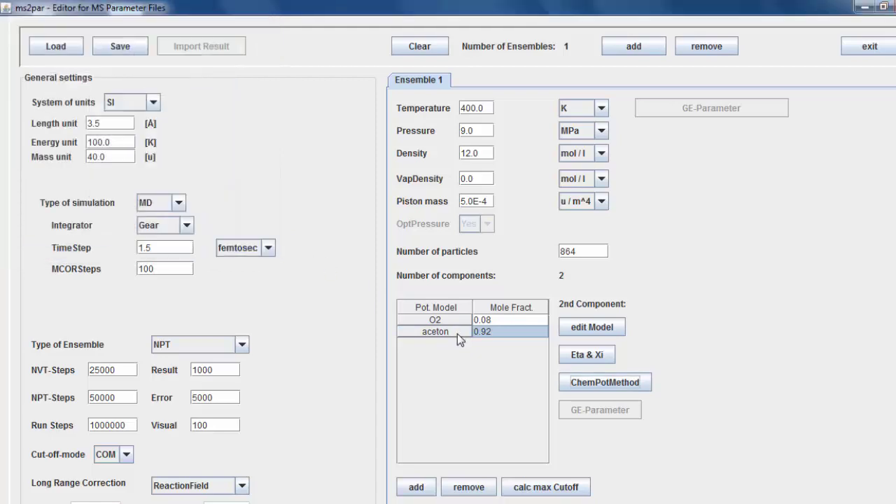
Set the binary interaction parameter ξ between O2 and aceton to 0.905.
{"action": "left_click", "coordinate": [451, 320]}
{"action": "left_click", "coordinate": [483, 332]}
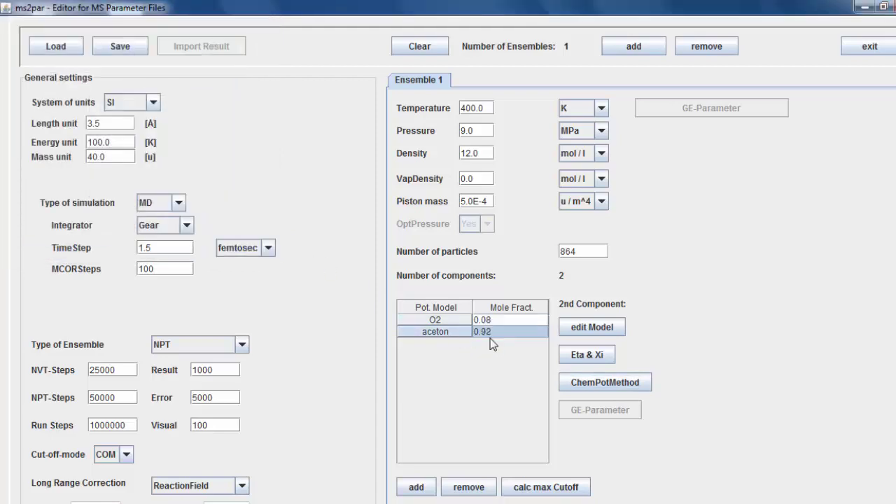
{"action": "left_click", "coordinate": [589, 356]}
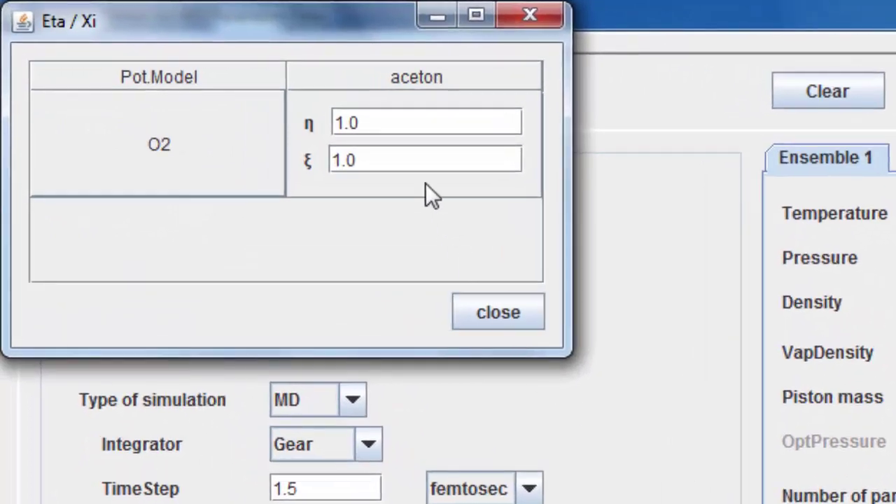
{"action": "double_click", "coordinate": [356, 157]}
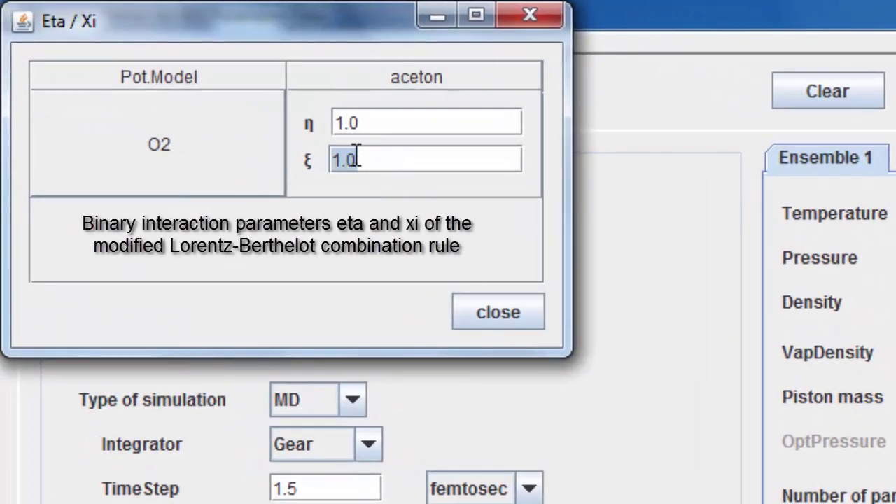
{"action": "type", "text": "0.905"}
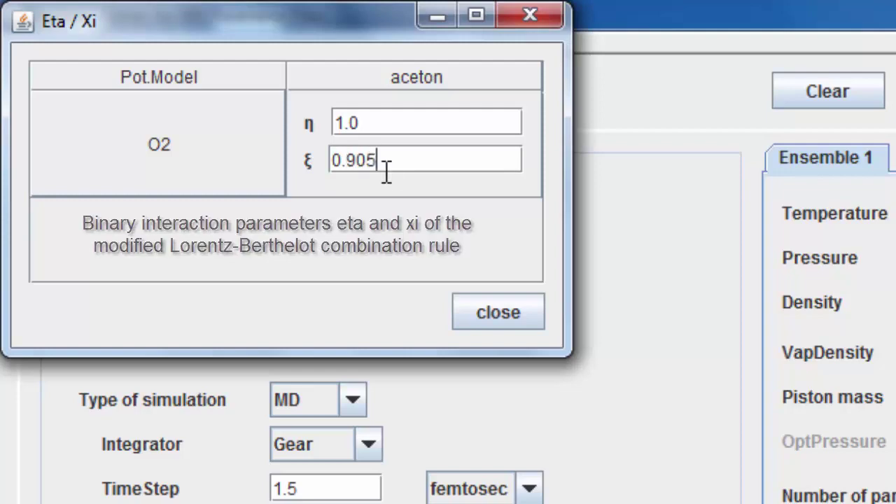
{"action": "left_click", "coordinate": [490, 313]}
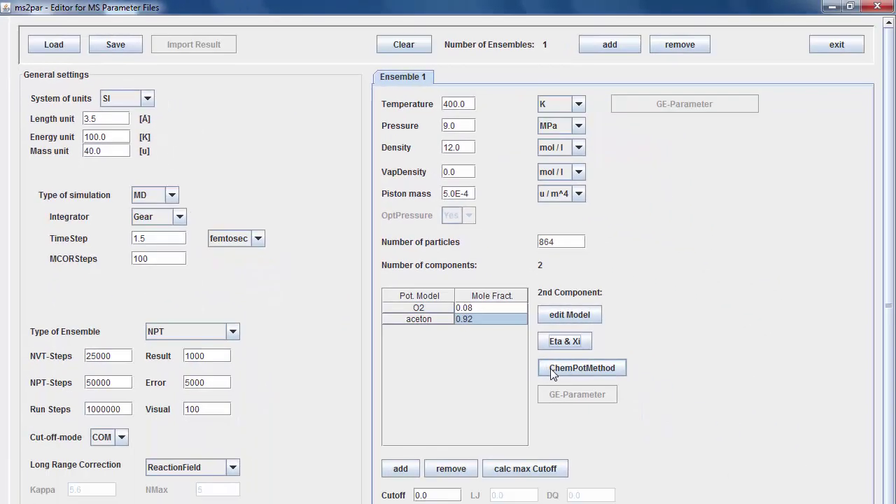
Calculate the maximum cutoff for Ensemble 1 and apply a cutoff reduction of 3.01.
{"action": "left_click", "coordinate": [527, 470]}
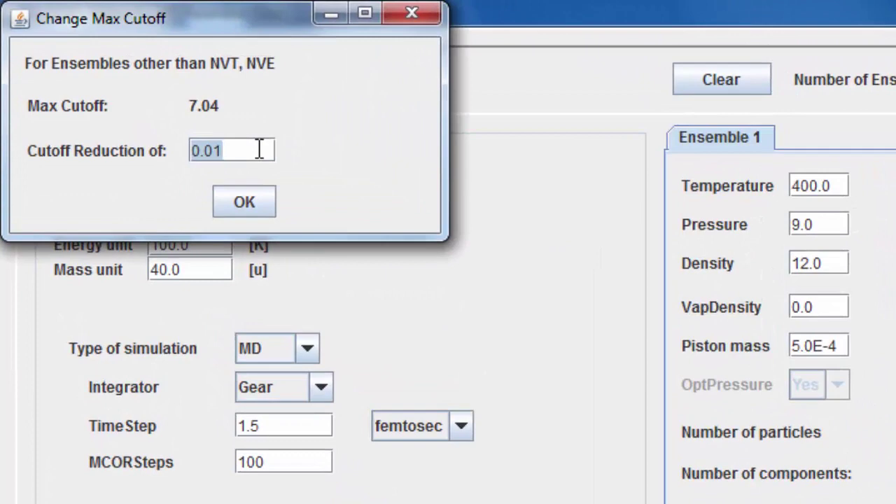
{"action": "type", "text": "3.01"}
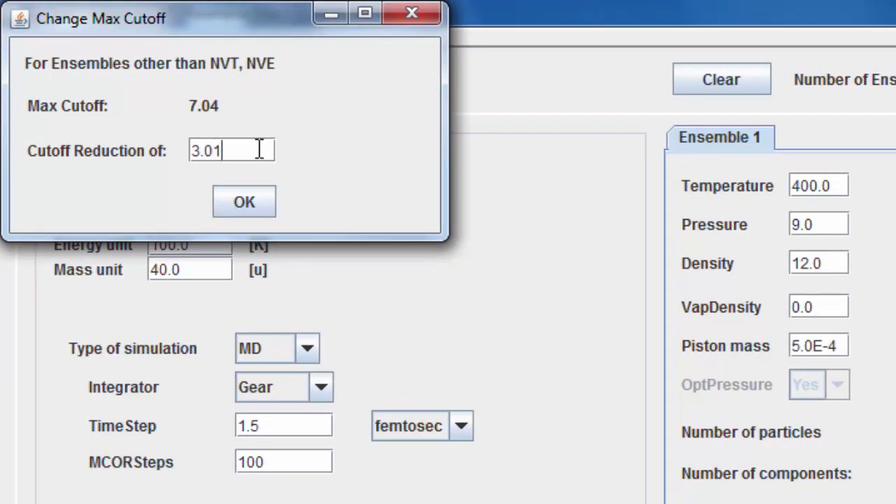
{"action": "left_click", "coordinate": [243, 205]}
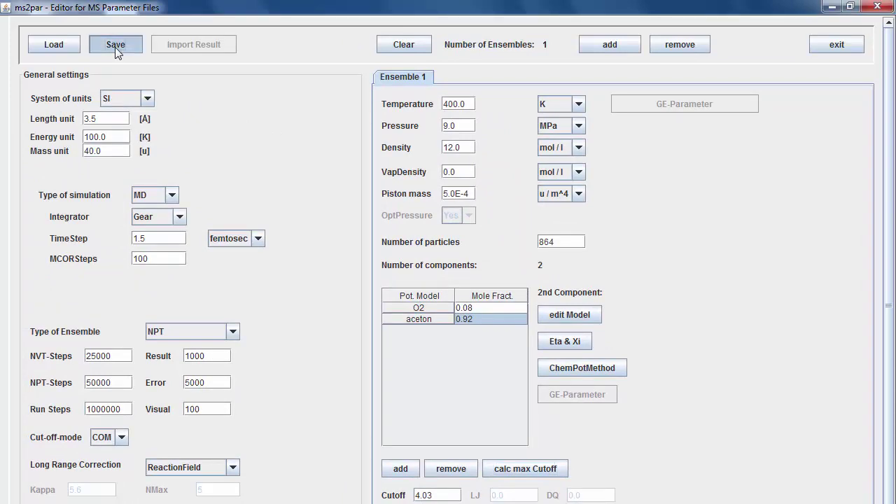
Save the parameter file as MDNPT.par in the MS_Newpars_Final folder.
{"action": "left_click", "coordinate": [115, 46]}
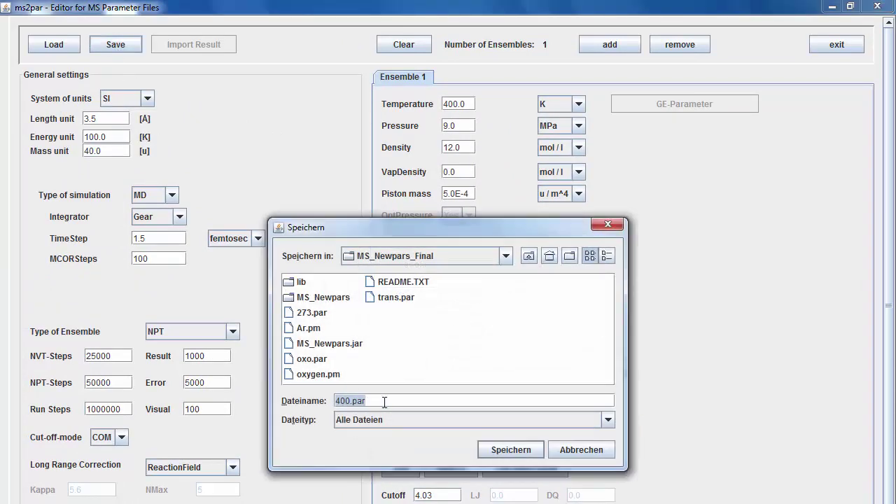
{"action": "type", "text": "MDNPT.par"}
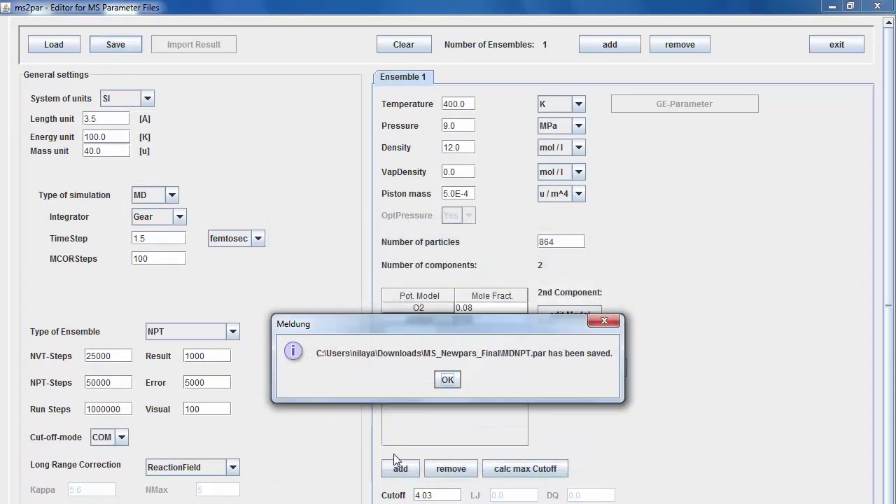
{"action": "left_click", "coordinate": [447, 381]}
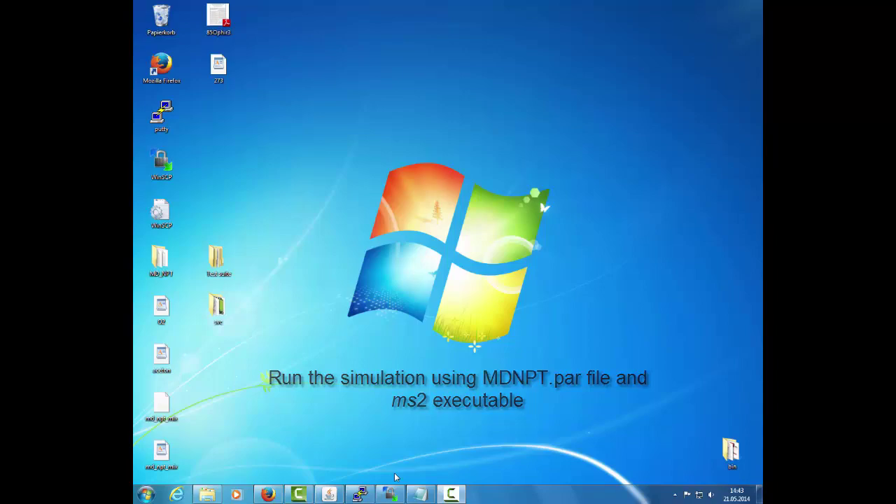
Switch to the WinSCP session to view the simulation files in the md_npt_mix folder.
{"action": "left_click", "coordinate": [389, 495]}
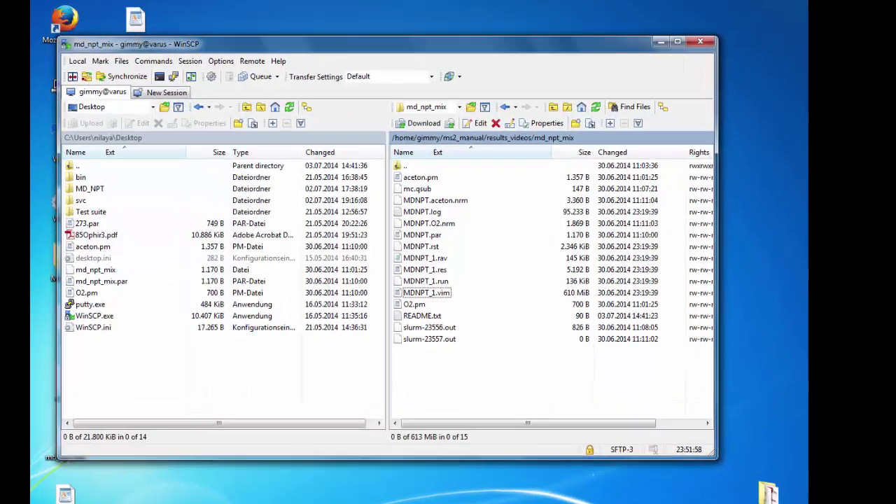